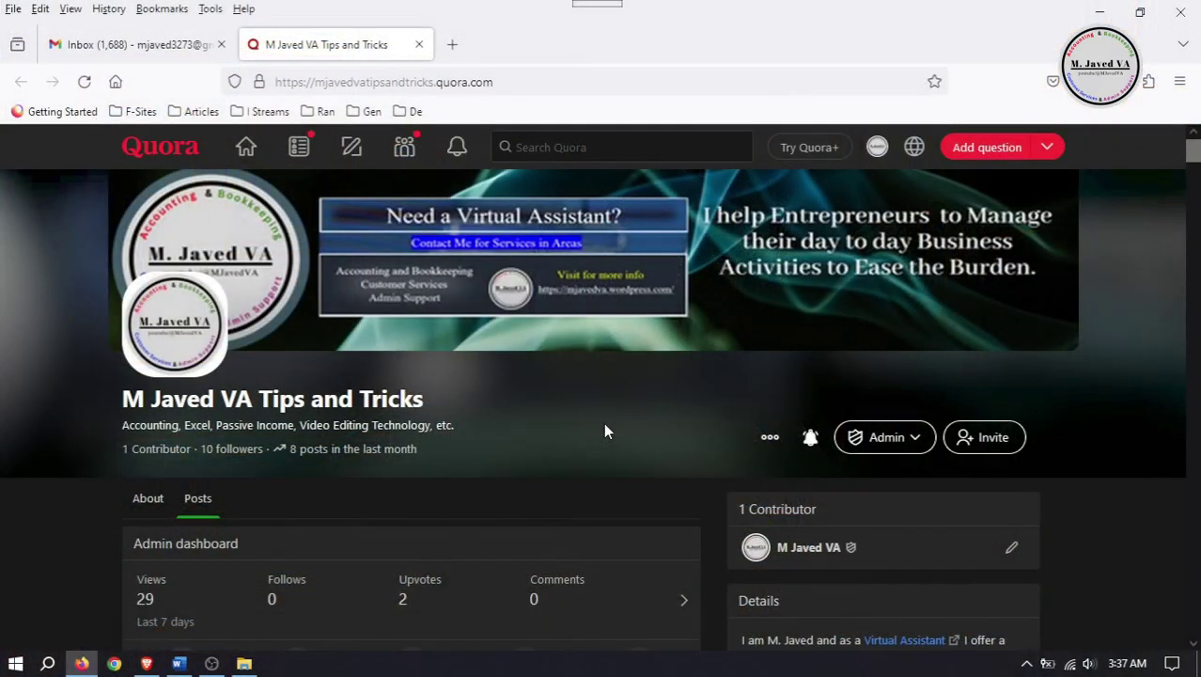
Open Account Settings from the profile avatar menu to view the primary email.
{"action": "left_click", "coordinate": [878, 150]}
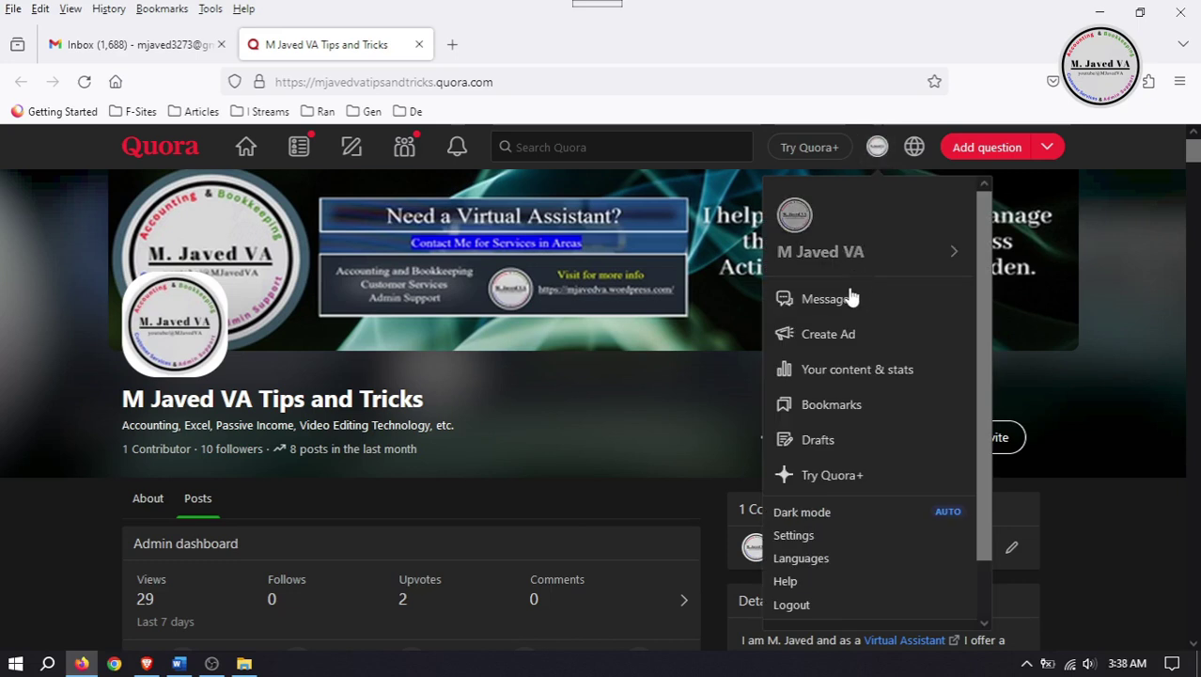
{"action": "left_click", "coordinate": [819, 537]}
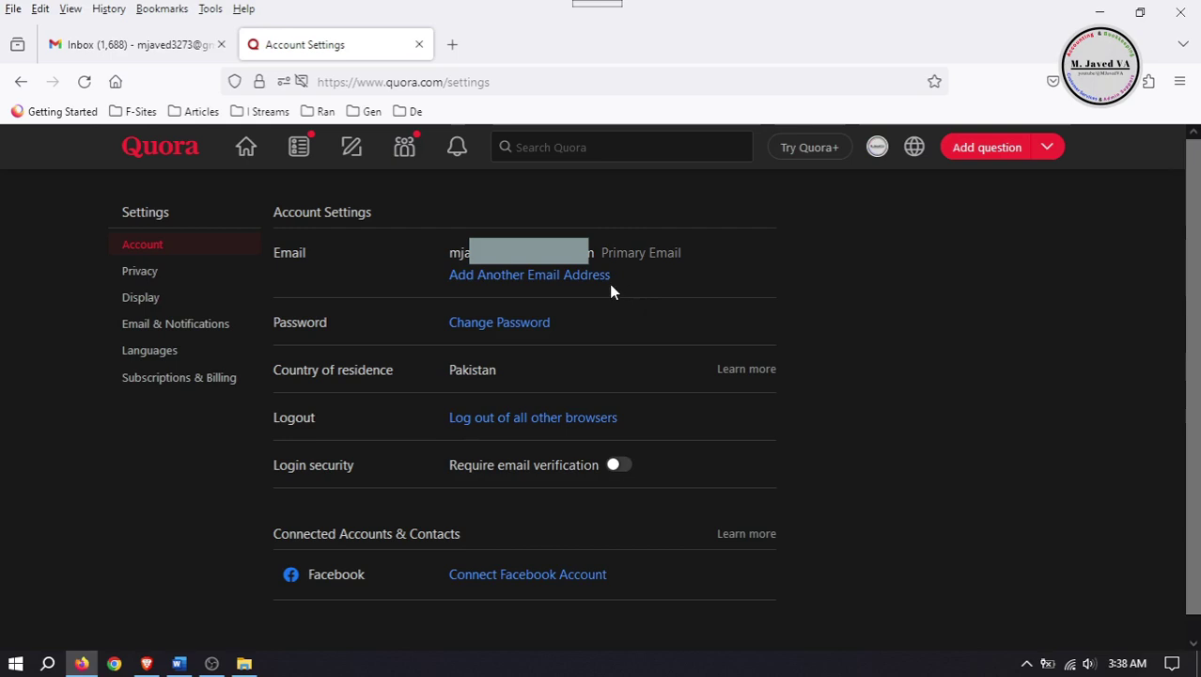
Paste the new email address into Add Another Email Address and submit it.
{"action": "left_click", "coordinate": [501, 277]}
{"action": "left_click", "coordinate": [518, 304]}
{"action": "right_click", "coordinate": [516, 302]}
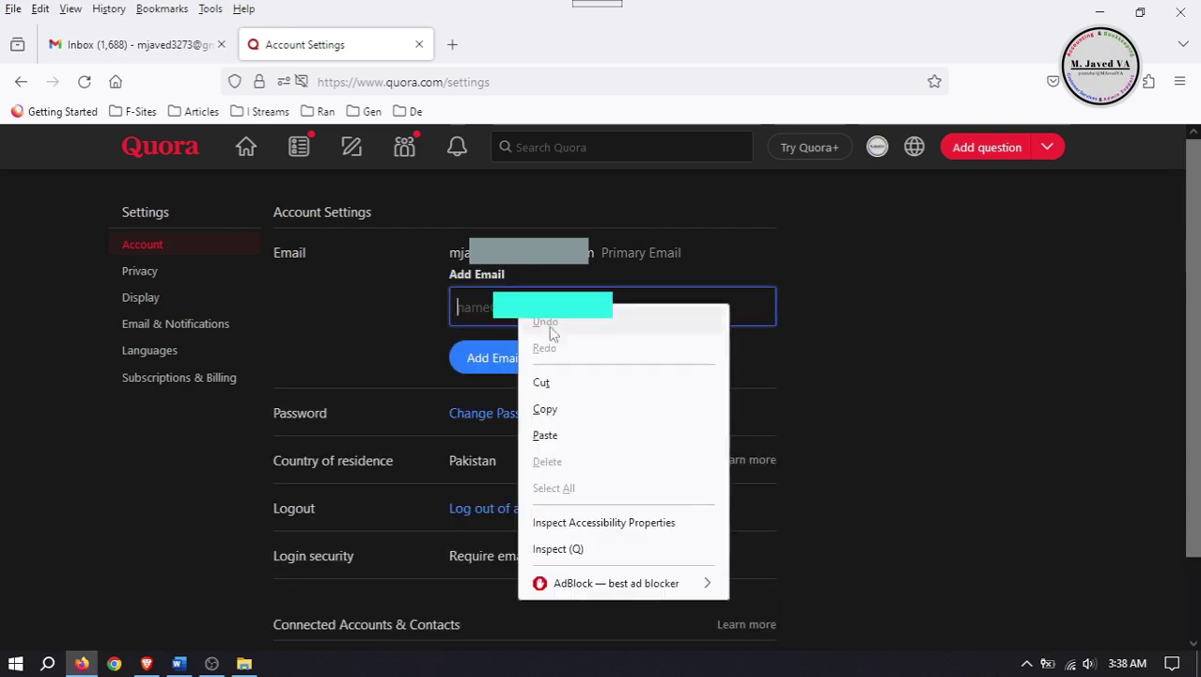
{"action": "left_click", "coordinate": [558, 434]}
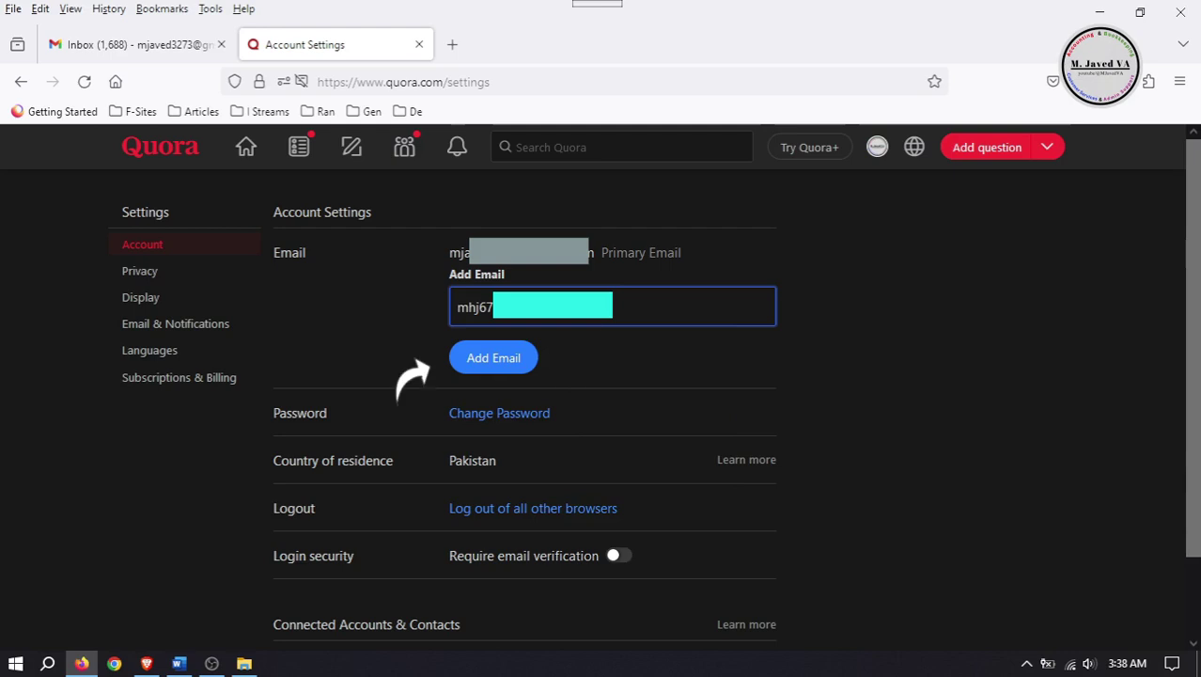
{"action": "left_click", "coordinate": [498, 371]}
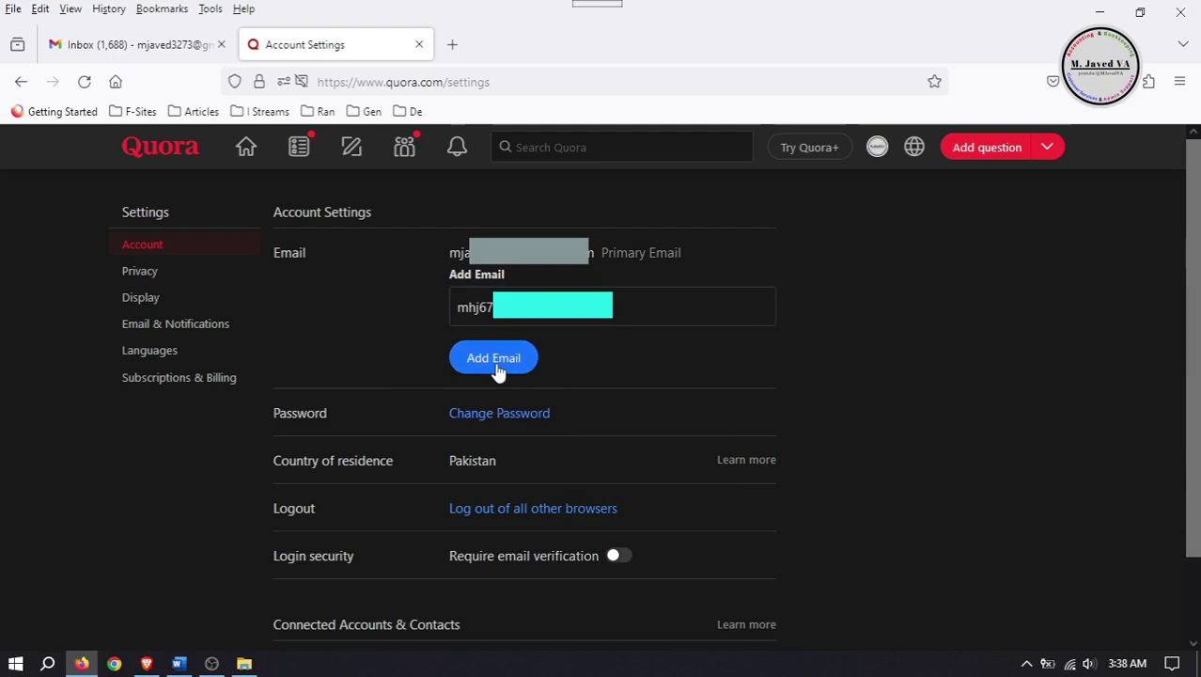
{"action": "left_click", "coordinate": [498, 367]}
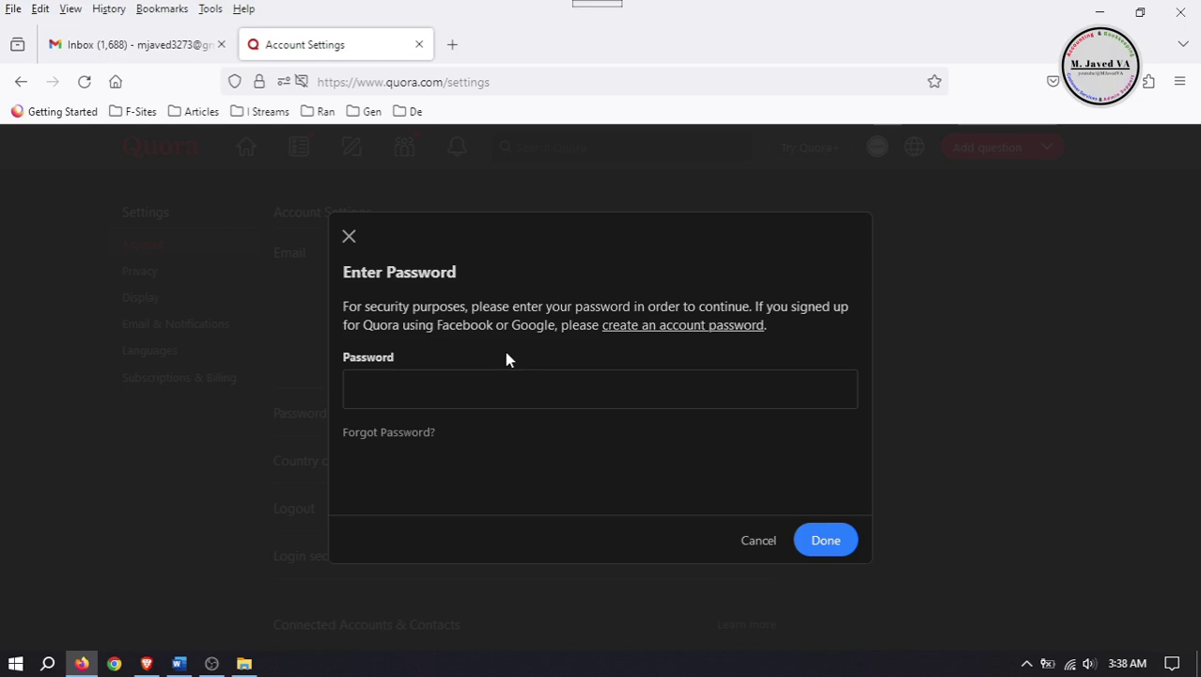
Confirm the addition with the account password and dismiss Firefox's save-password prompt.
{"action": "left_click", "coordinate": [410, 389]}
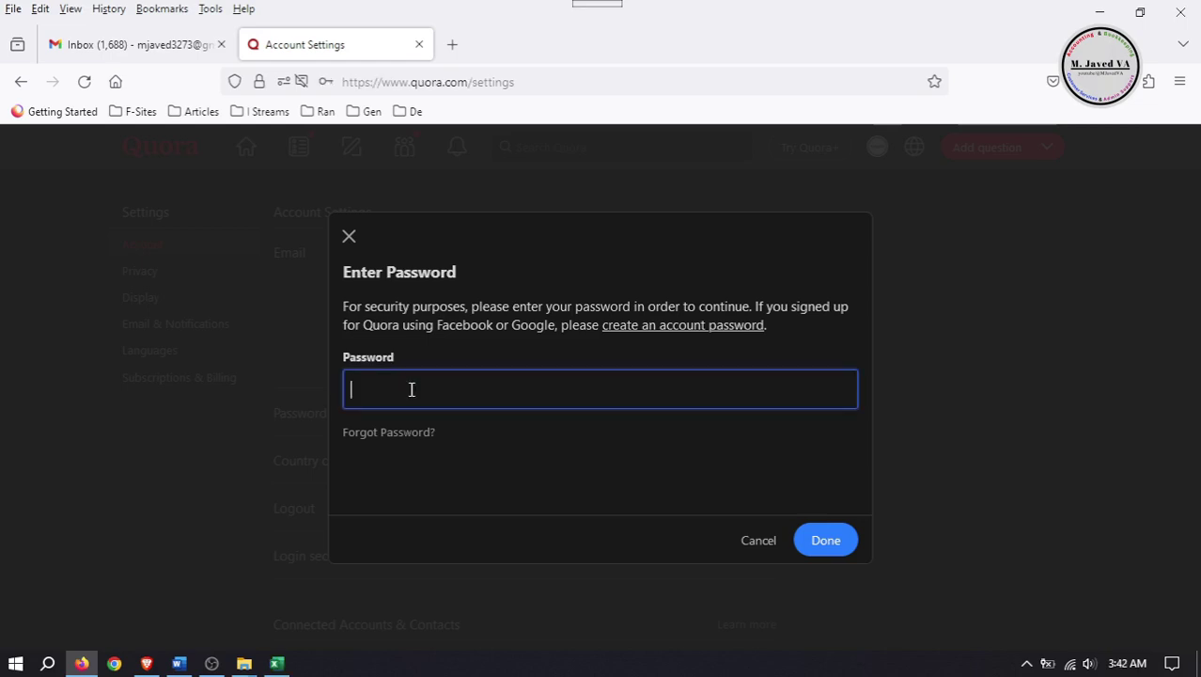
{"action": "type", "text": "*************"}
{"action": "left_click", "coordinate": [826, 541]}
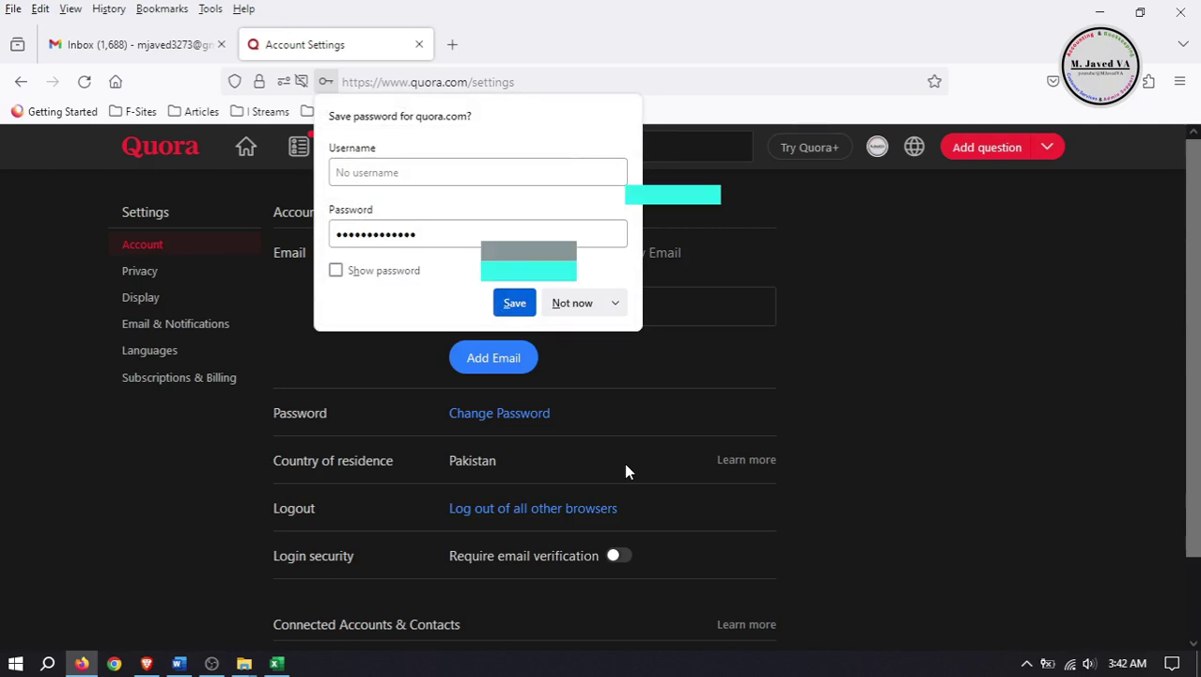
{"action": "left_click", "coordinate": [949, 331]}
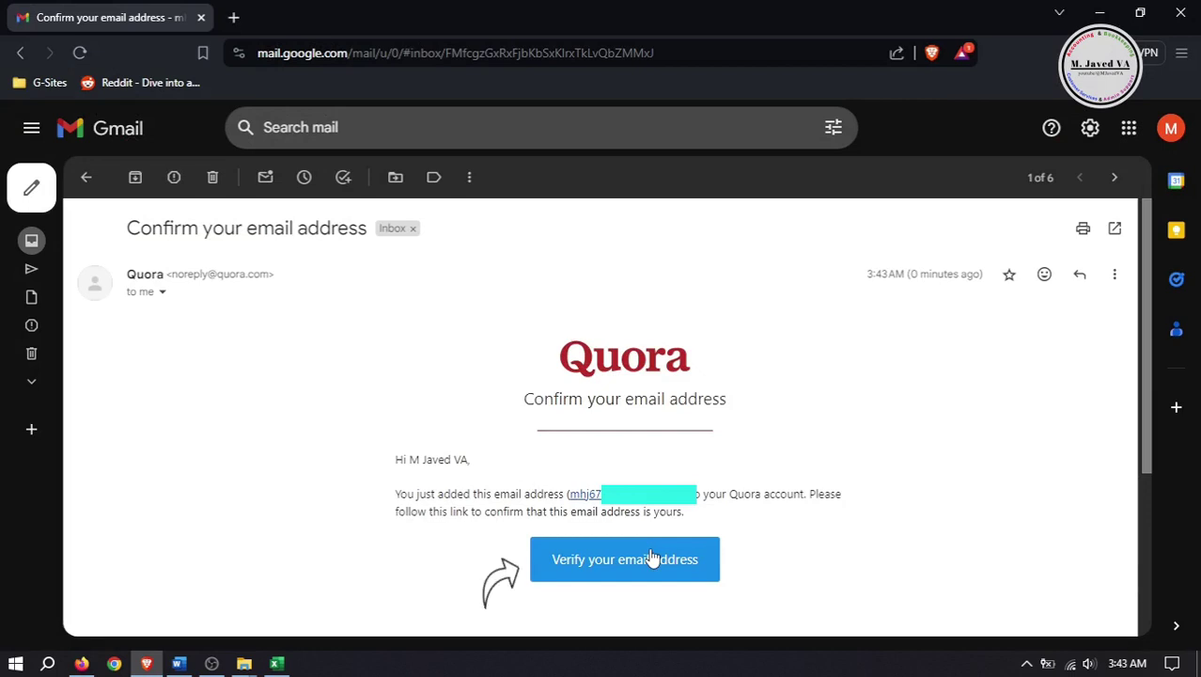
Follow the 'Verify your email address' link in Quora's confirmation email.
{"action": "left_click", "coordinate": [653, 559]}
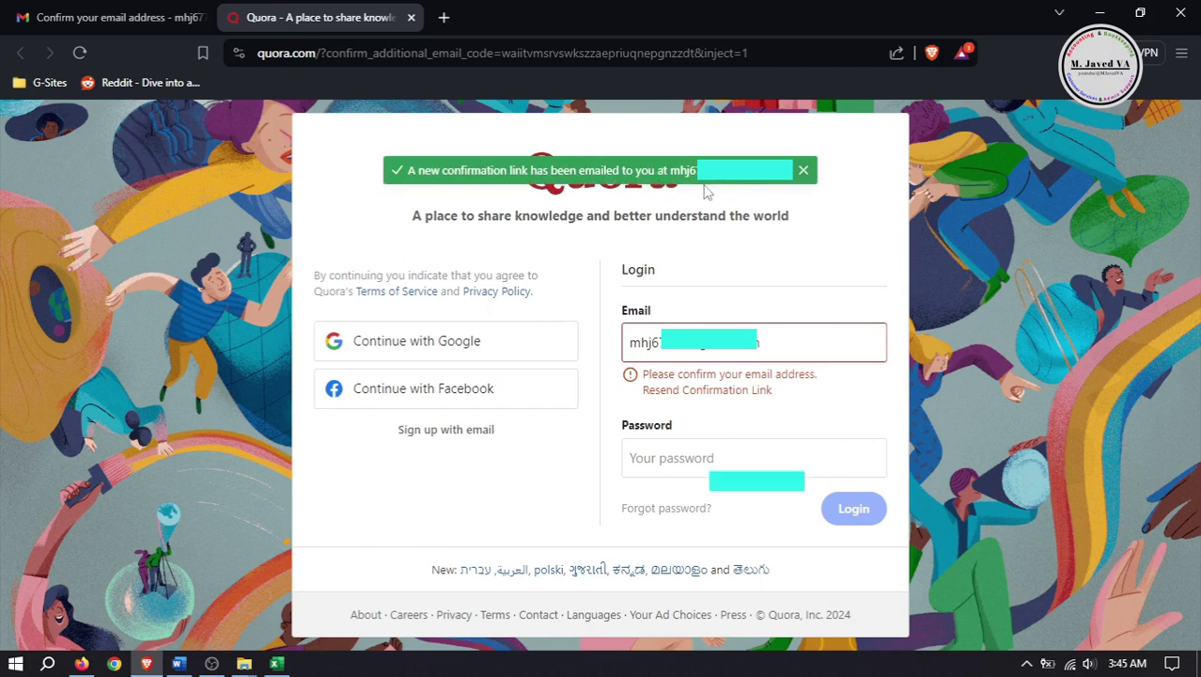
Reopen the verification link from the email and log in with the account password.
{"action": "key", "text": "ctrl+shift+Tab"}
{"action": "left_click", "coordinate": [594, 531]}
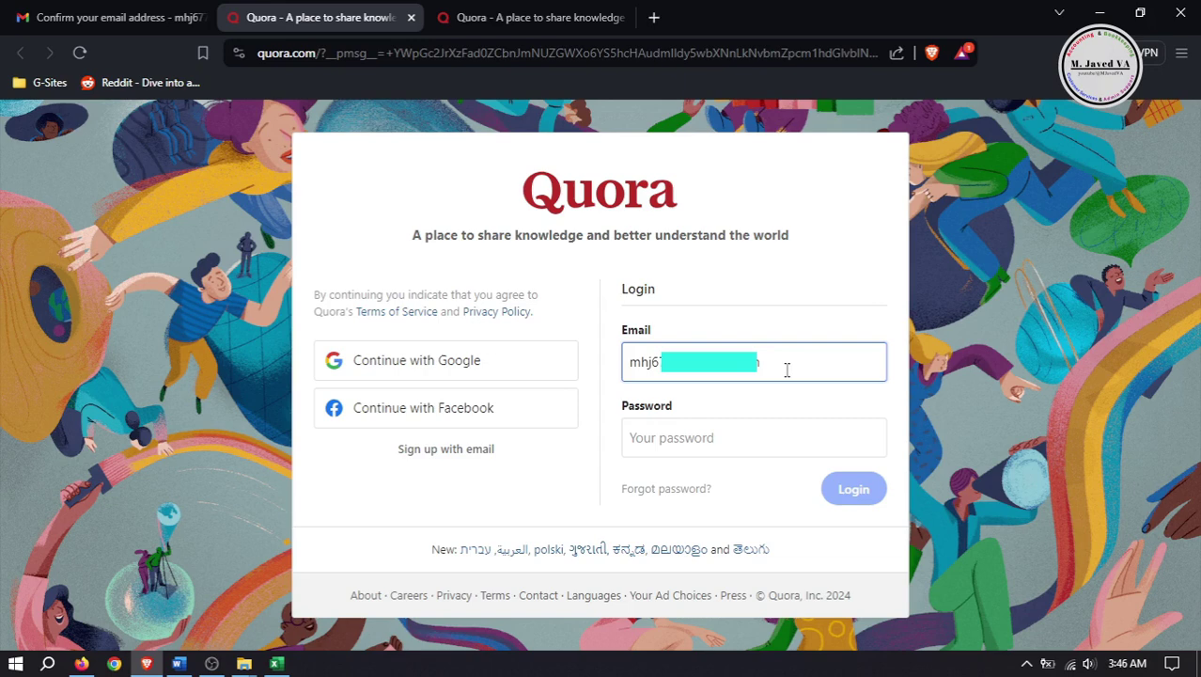
{"action": "left_click", "coordinate": [762, 431]}
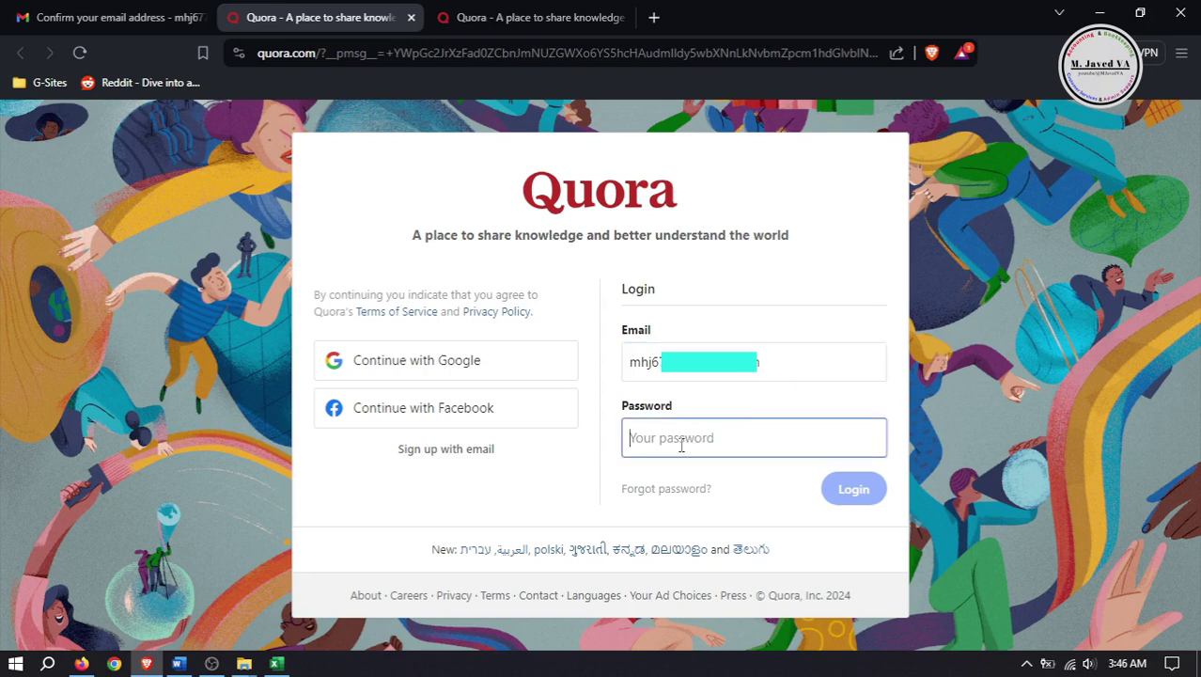
{"action": "key", "text": "ctrl+v"}
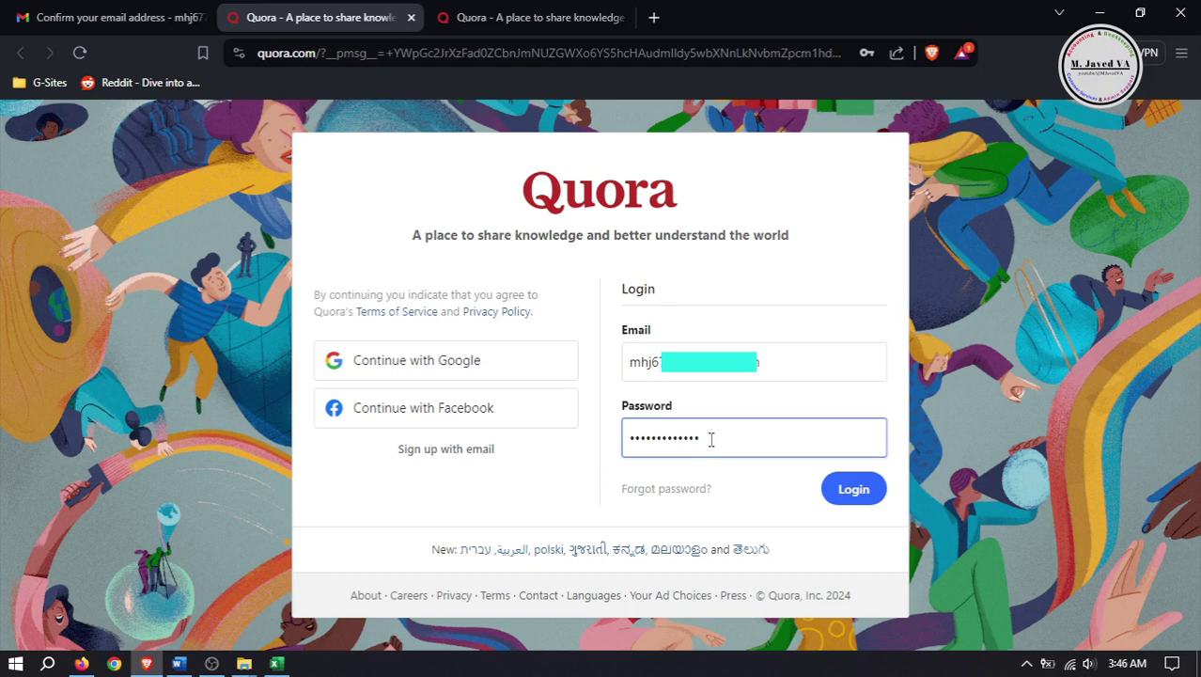
{"action": "left_click", "coordinate": [855, 490]}
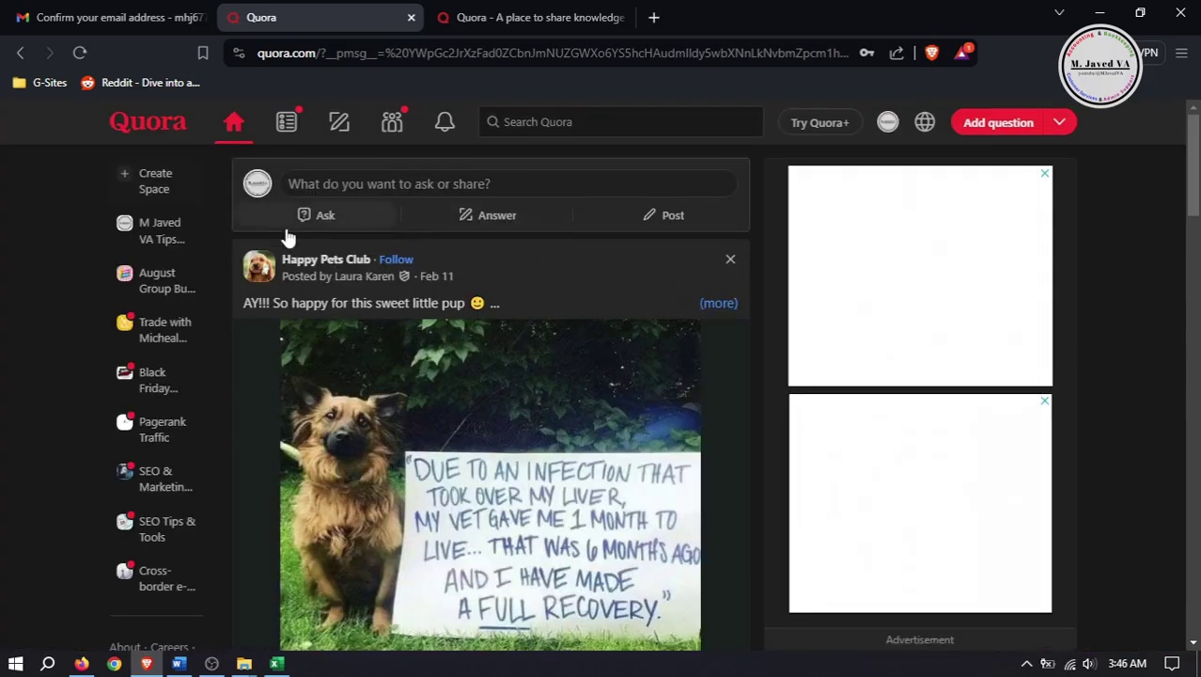
Go from your Quora space to Account Settings via the avatar menu.
{"action": "left_click", "coordinate": [158, 229]}
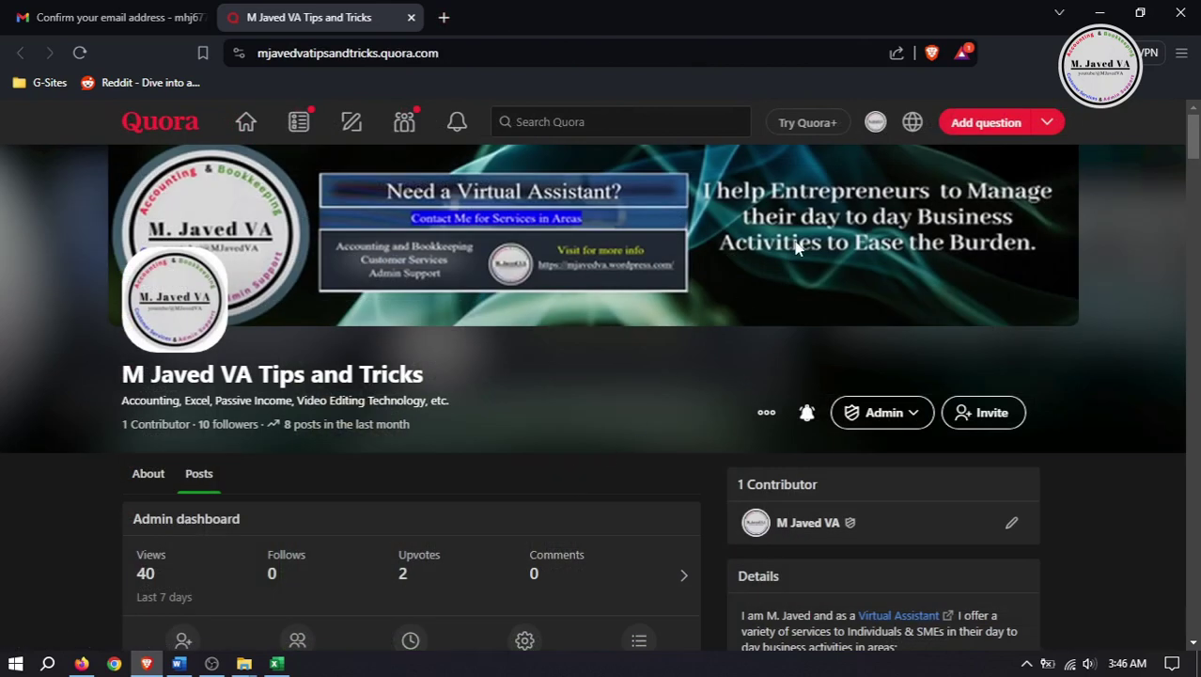
{"action": "left_click", "coordinate": [875, 123]}
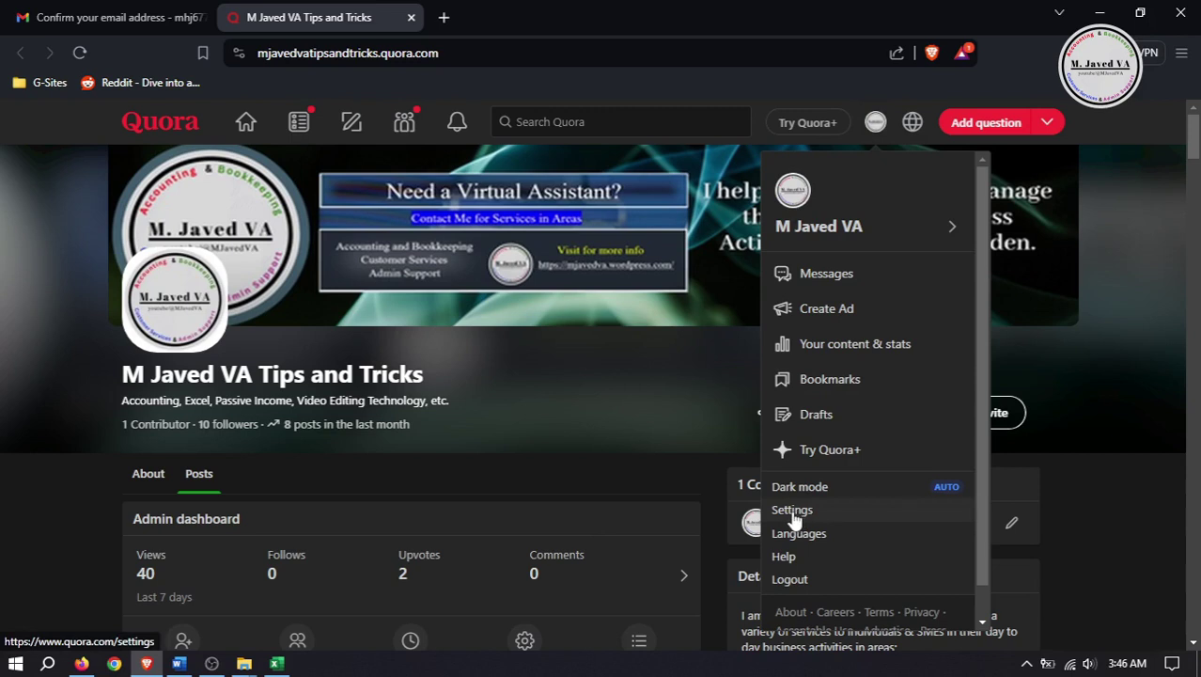
{"action": "left_click", "coordinate": [790, 512]}
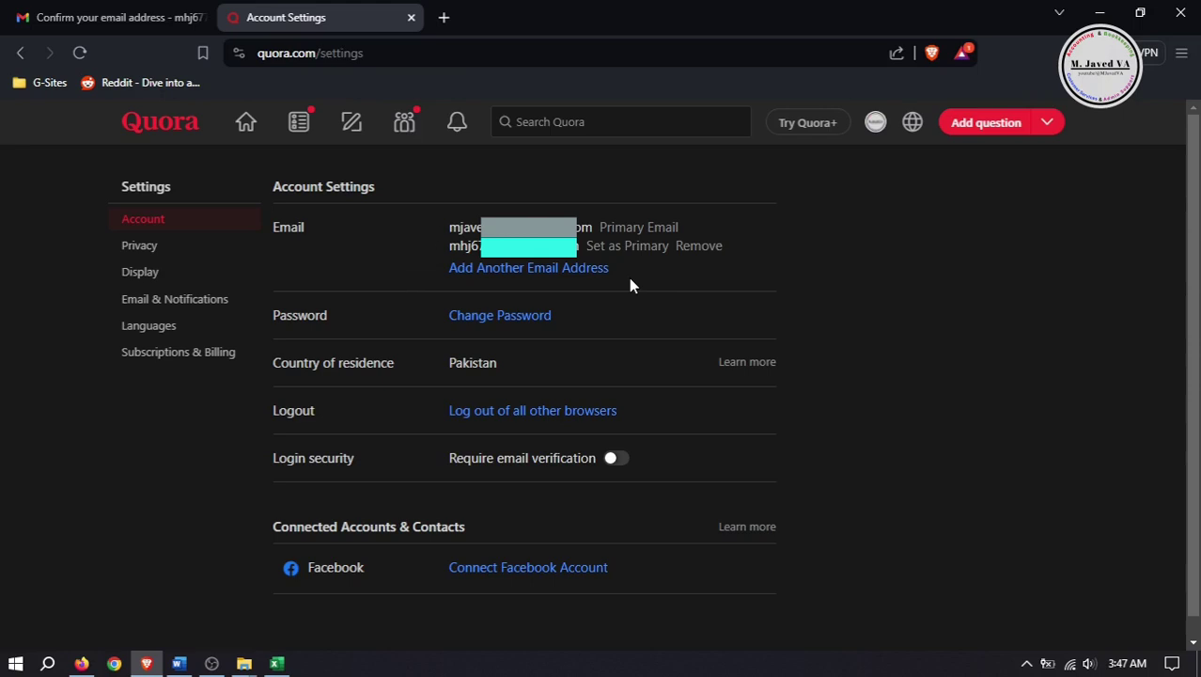
Set the new email as primary after confirming the password, then remove the old email.
{"action": "left_click", "coordinate": [627, 250]}
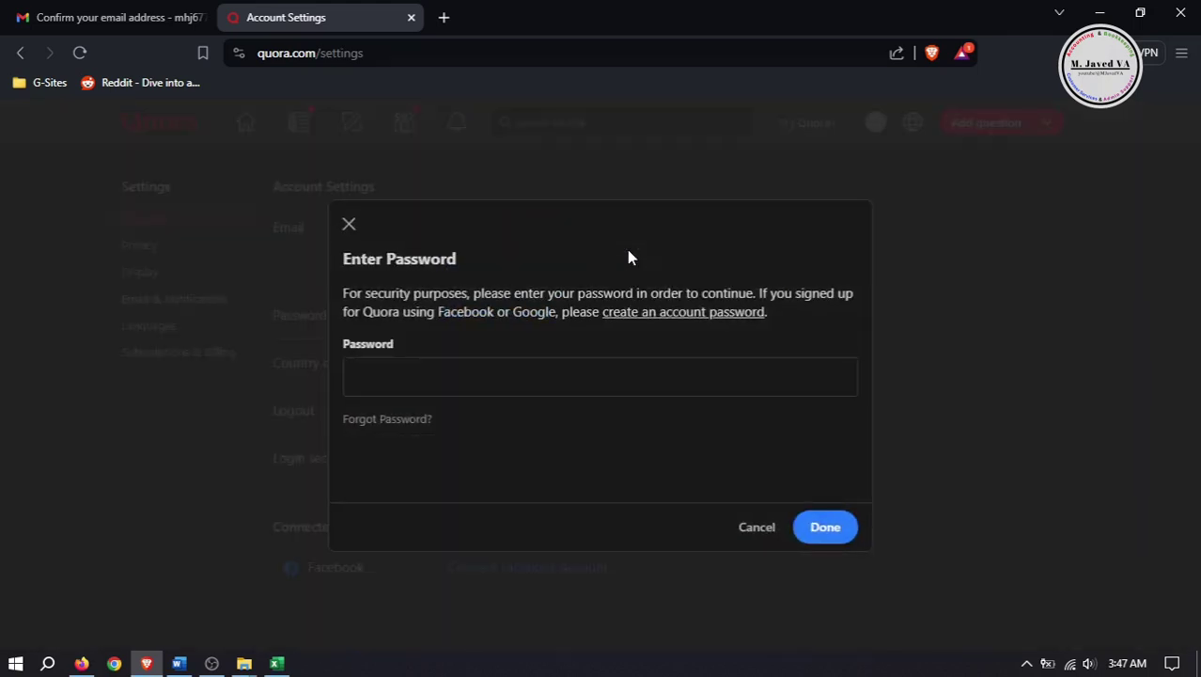
{"action": "left_click", "coordinate": [532, 379]}
{"action": "key", "text": "ctrl+v"}
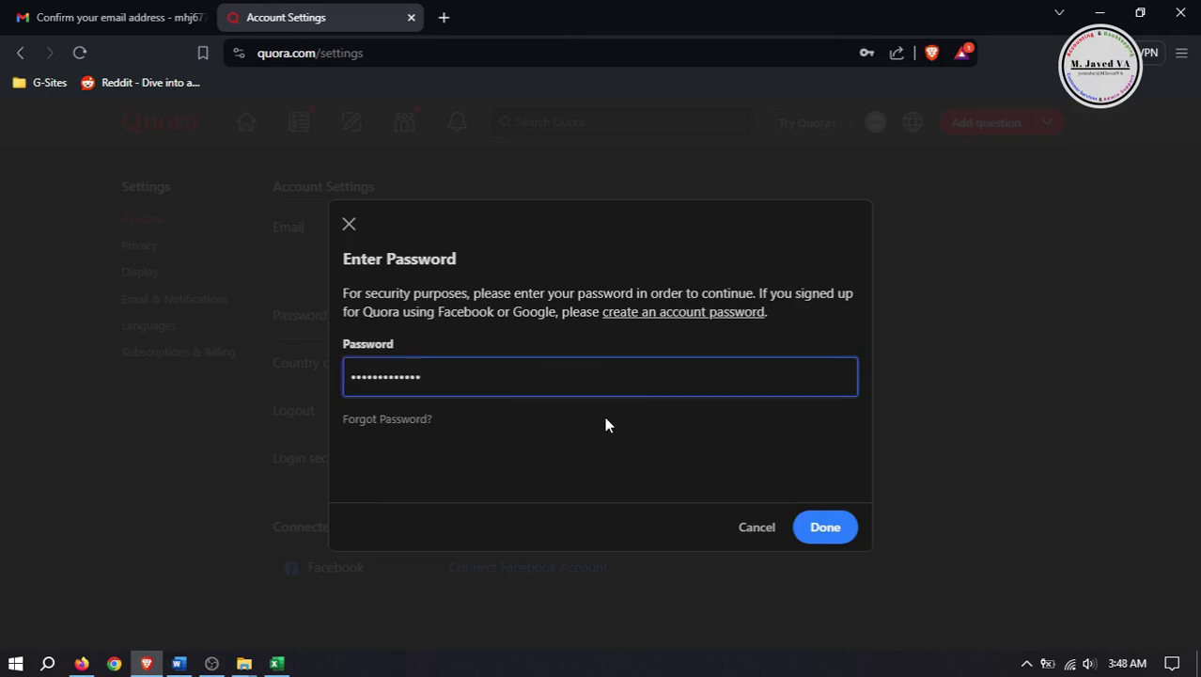
{"action": "left_click", "coordinate": [819, 526]}
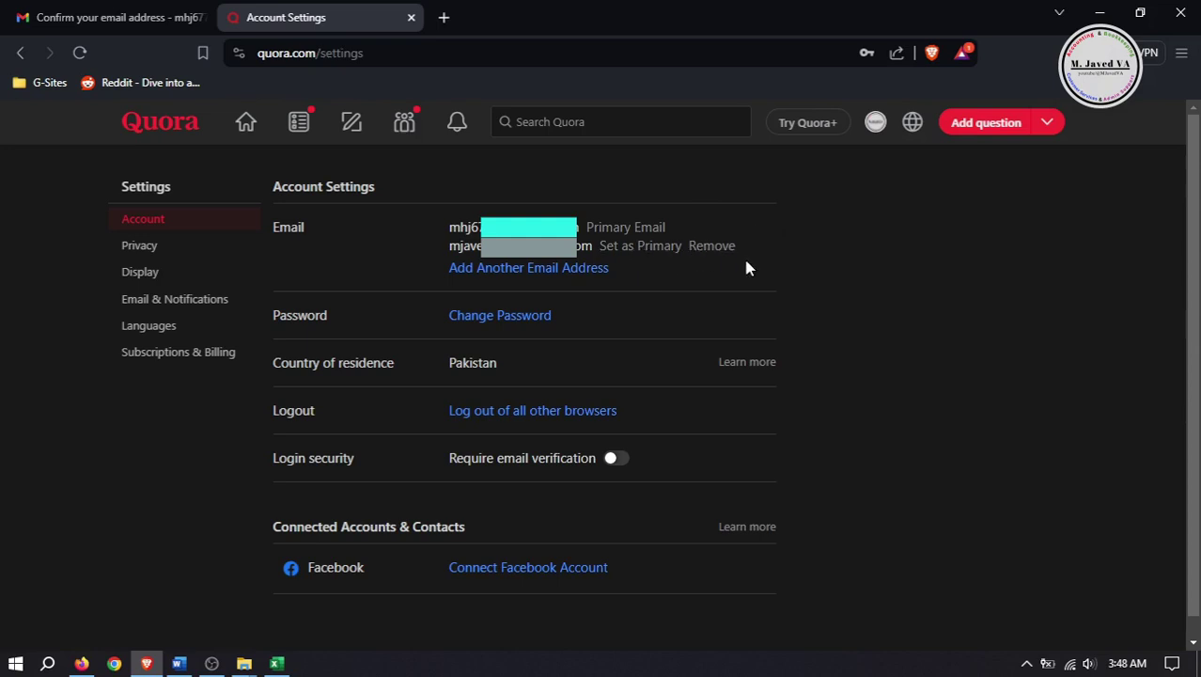
{"action": "left_click", "coordinate": [712, 246]}
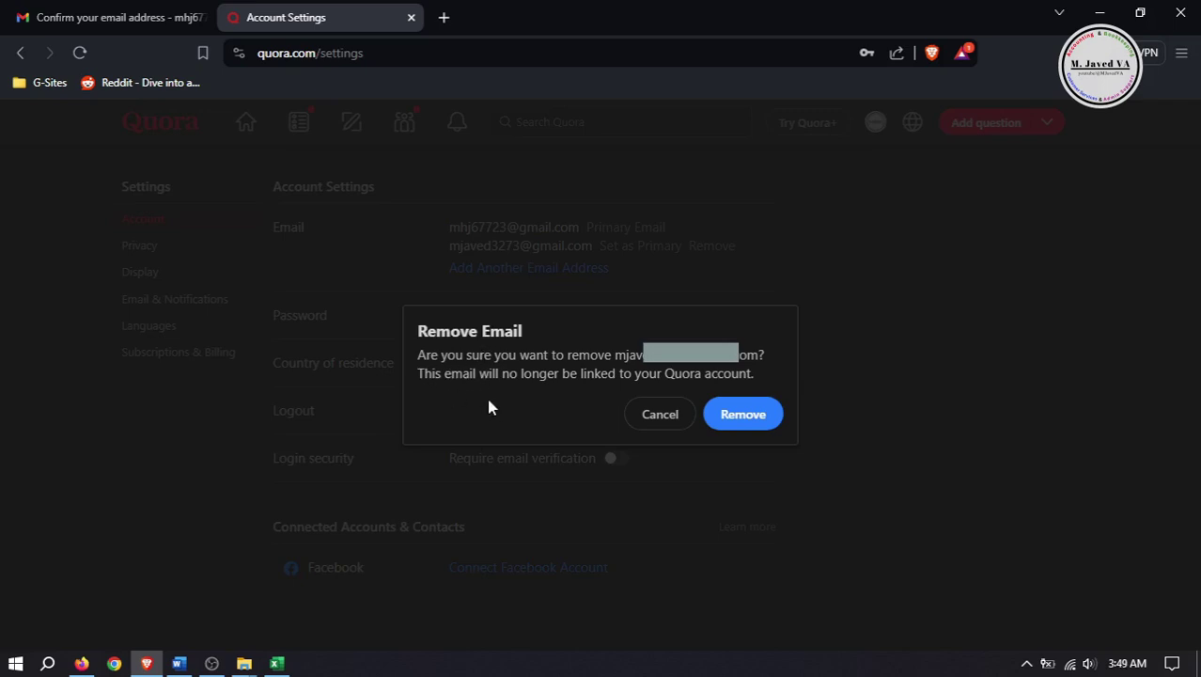
{"action": "left_click", "coordinate": [737, 414]}
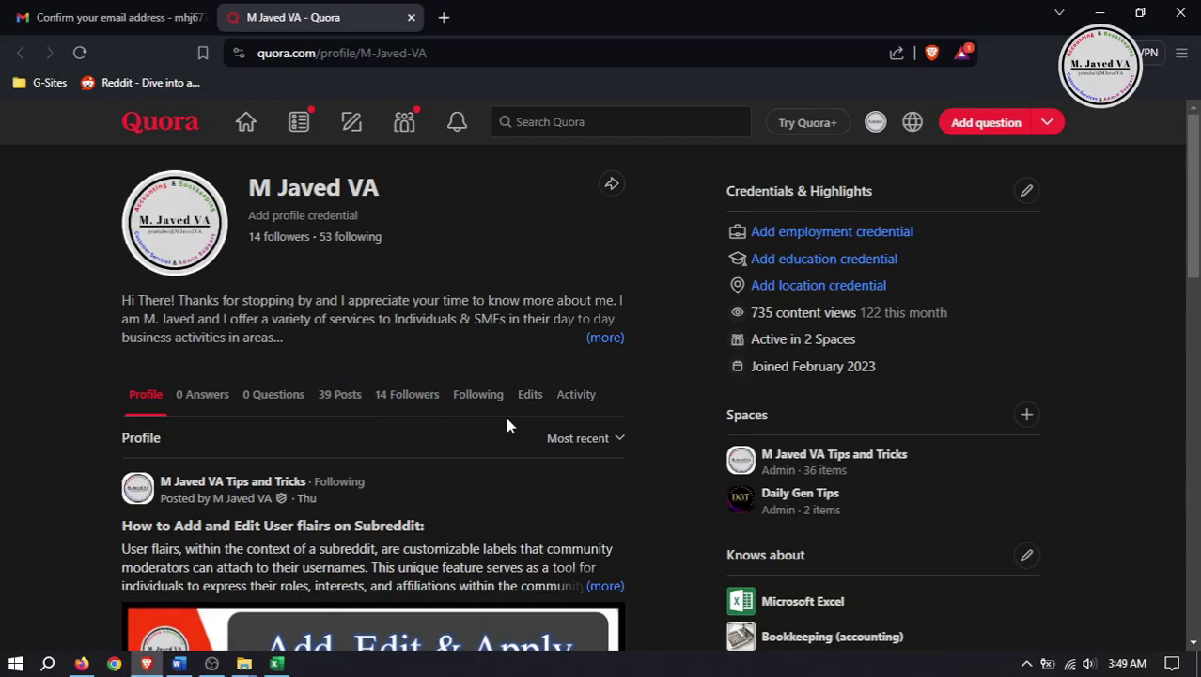
Log out of Quora, then reload the settings page in the other browser.
{"action": "left_click", "coordinate": [874, 127]}
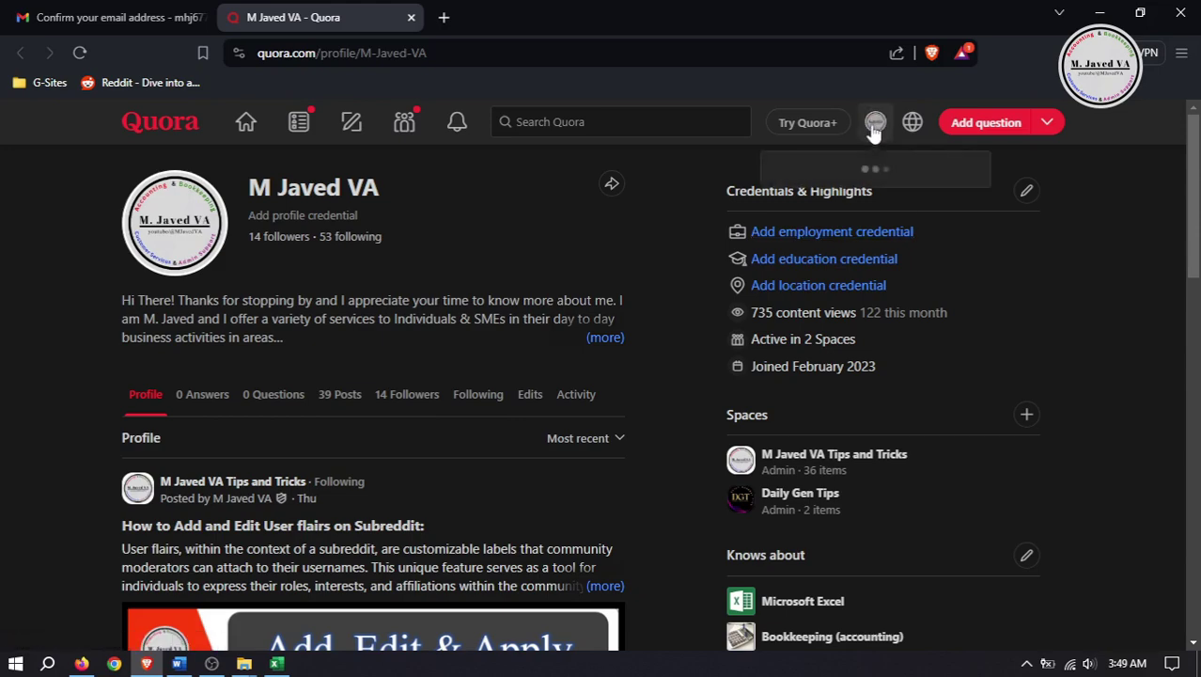
{"action": "scroll", "coordinate": [965, 321], "scroll_direction": "down", "scroll_amount": 1}
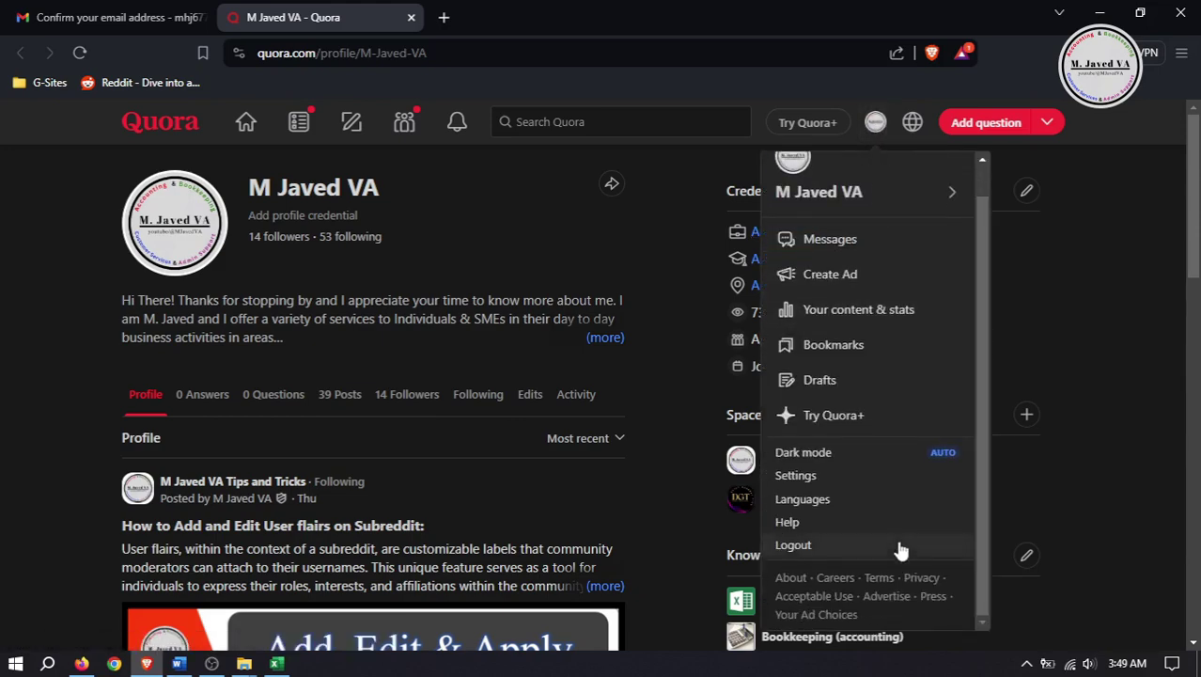
{"action": "left_click", "coordinate": [794, 546]}
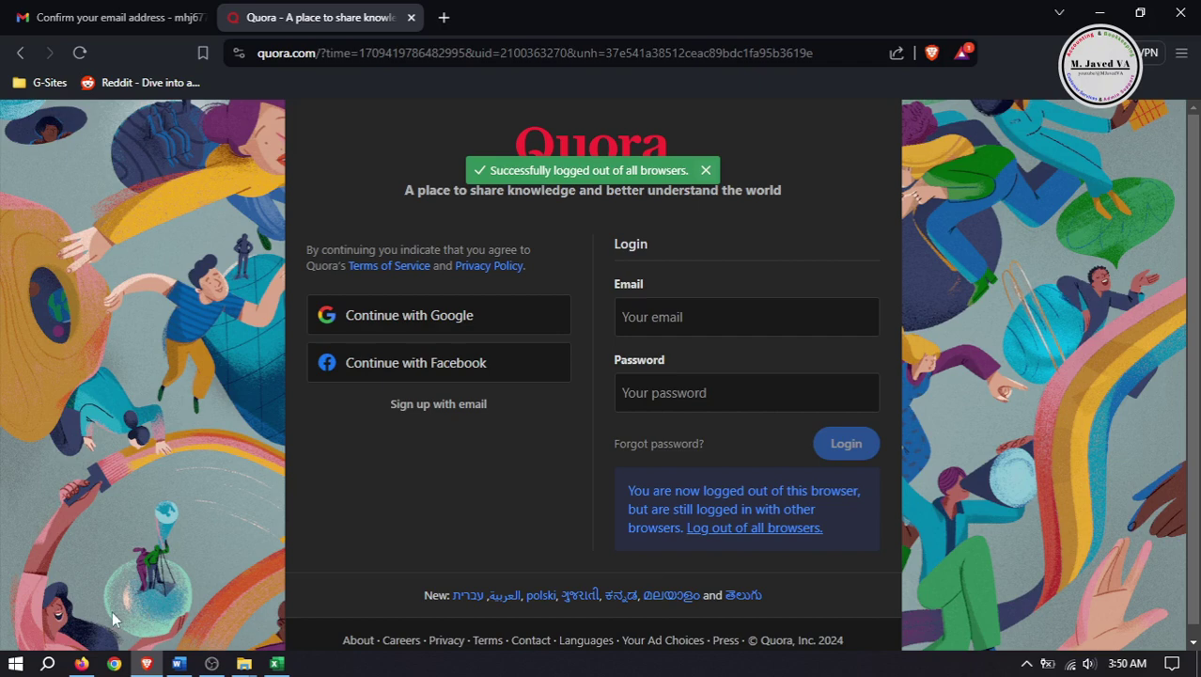
{"action": "left_click", "coordinate": [82, 662]}
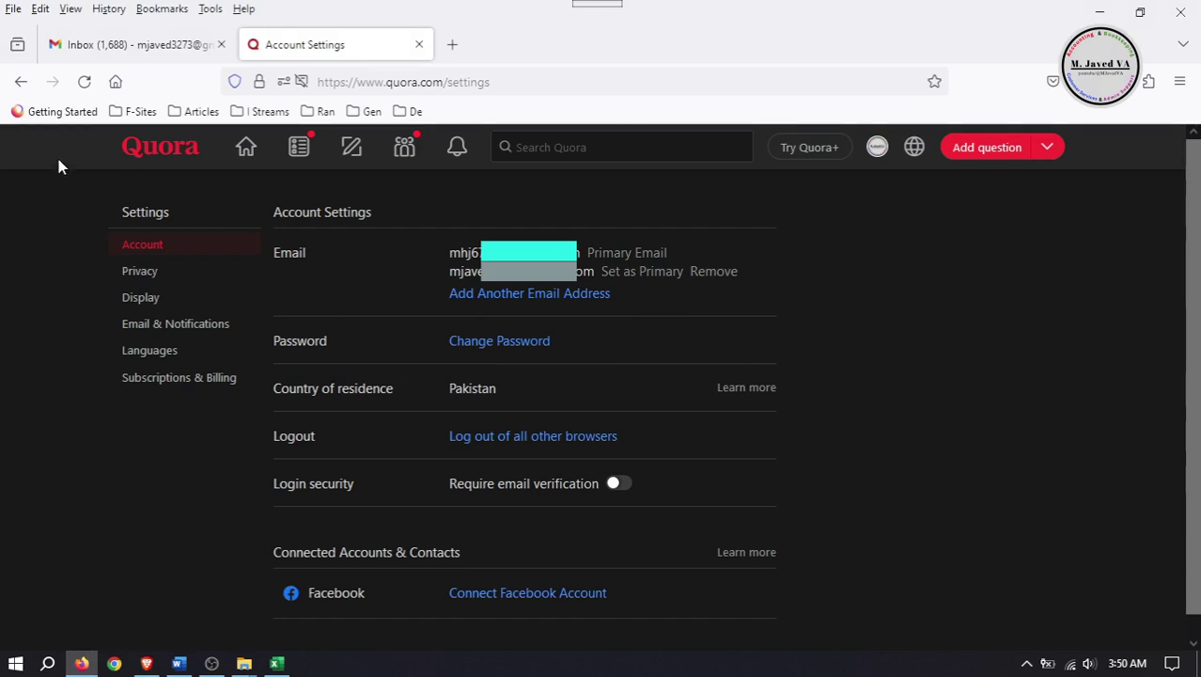
{"action": "left_click", "coordinate": [84, 82]}
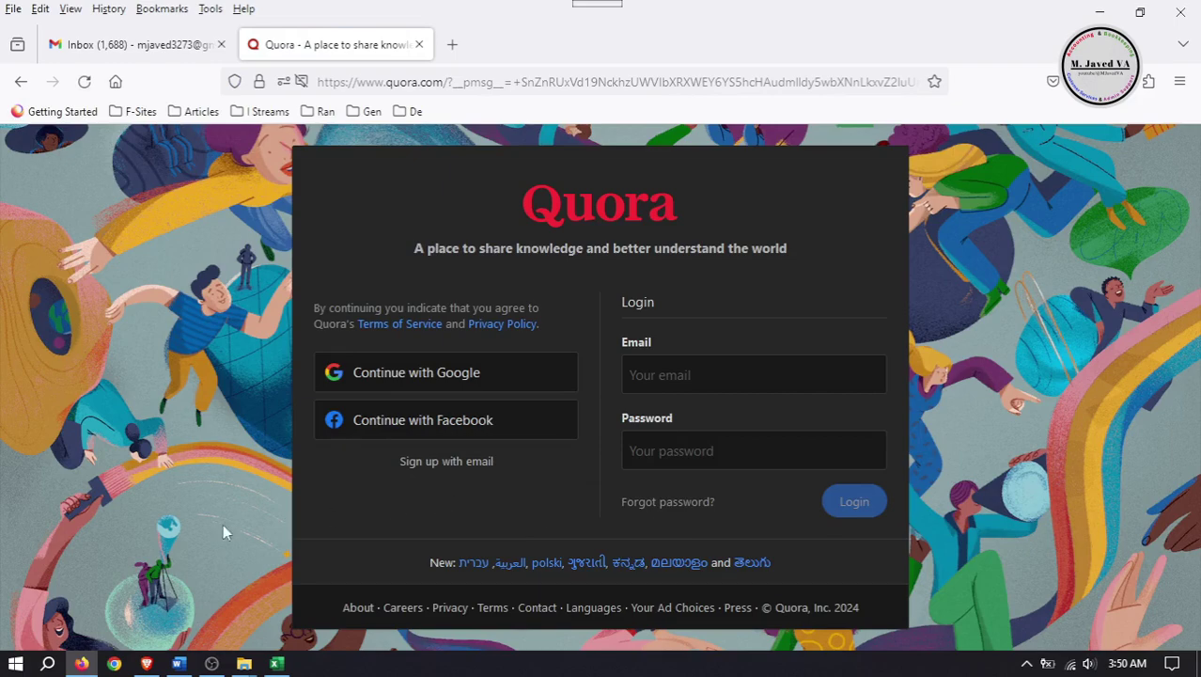
Log back into Quora with the new primary email and the account password.
{"action": "left_click", "coordinate": [144, 663]}
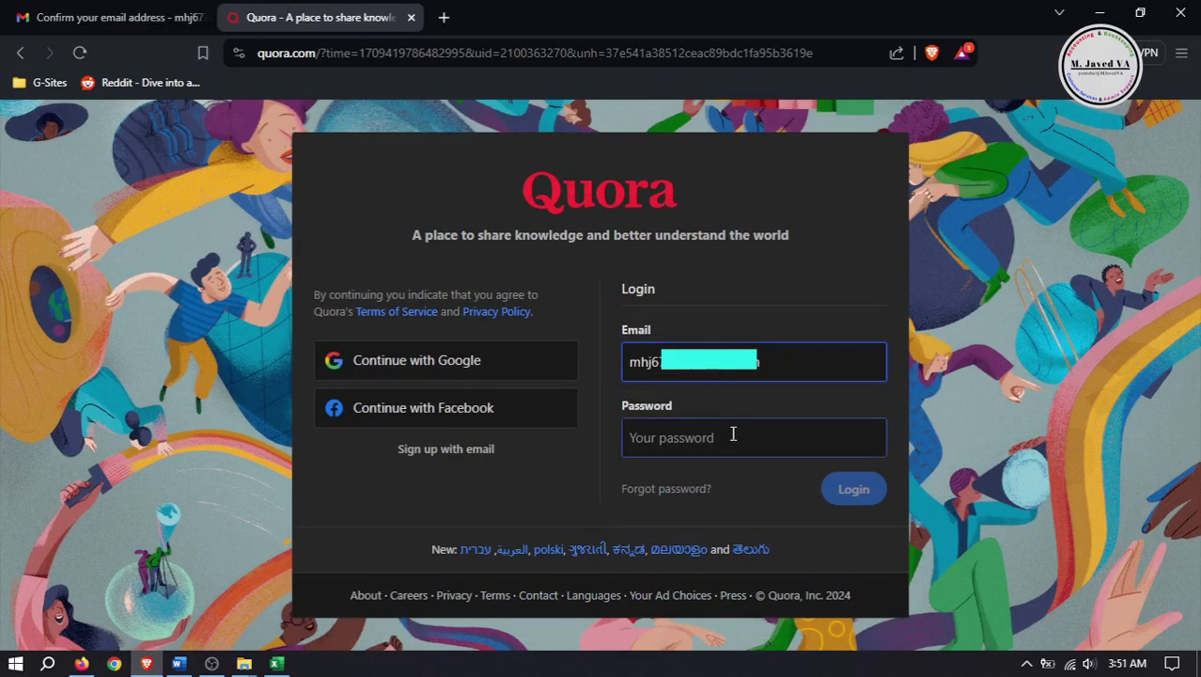
{"action": "left_click", "coordinate": [733, 435]}
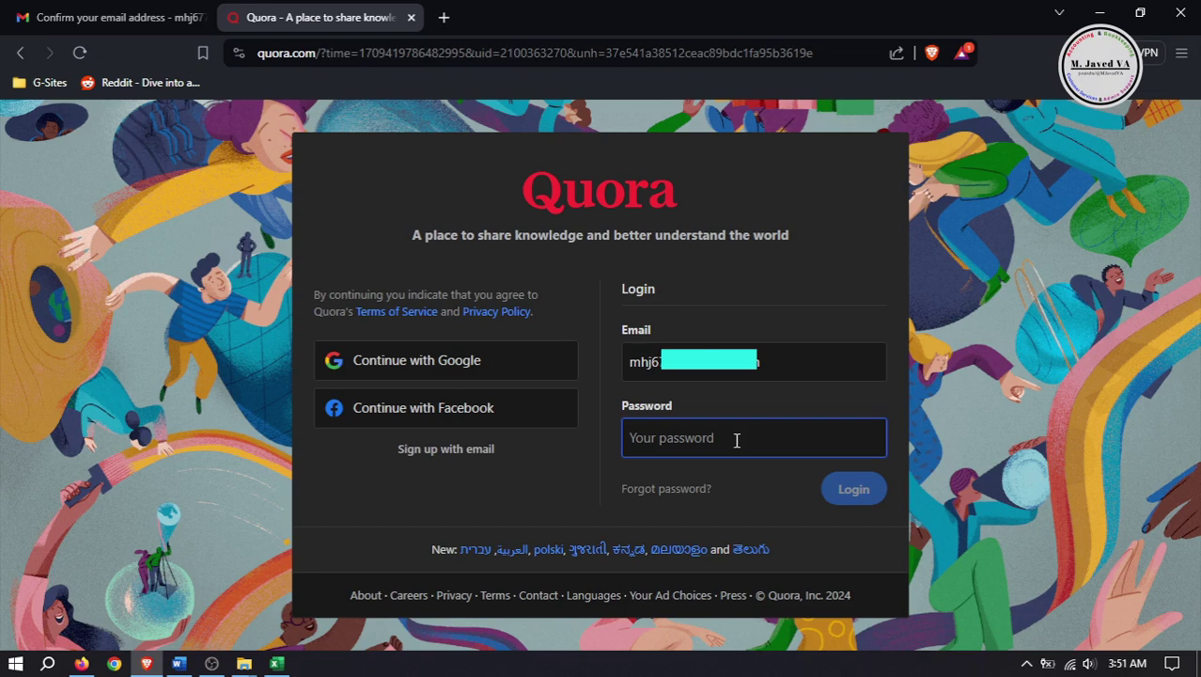
{"action": "key", "text": "ctrl+v"}
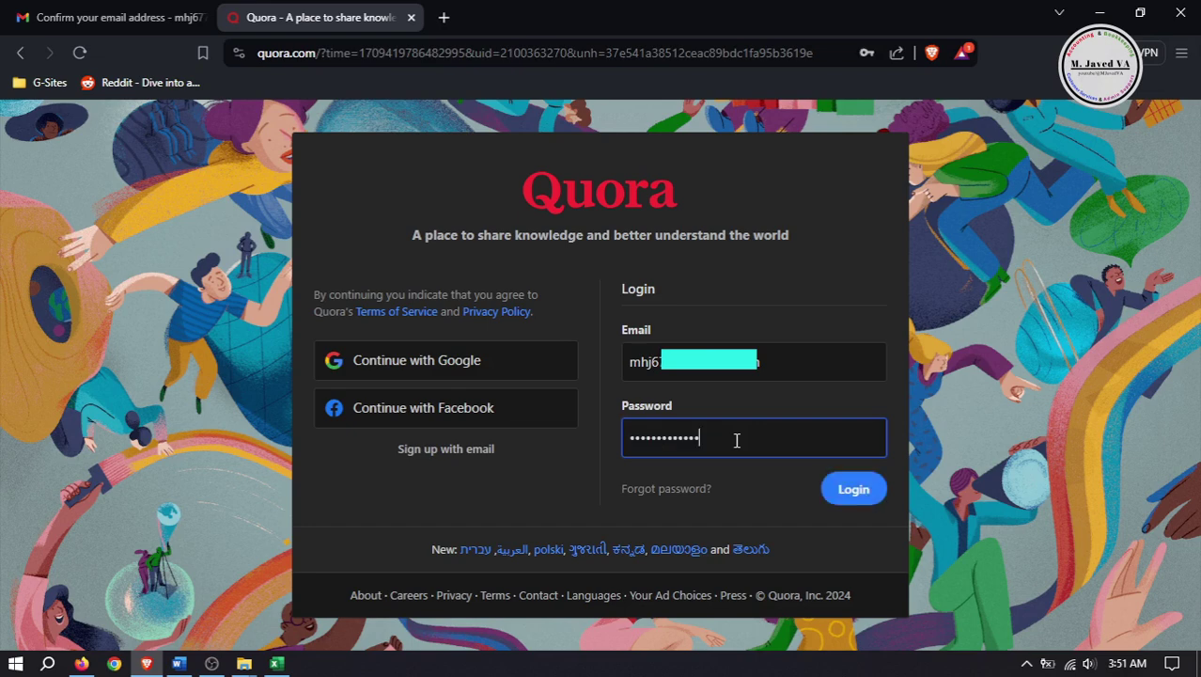
{"action": "left_click", "coordinate": [852, 489]}
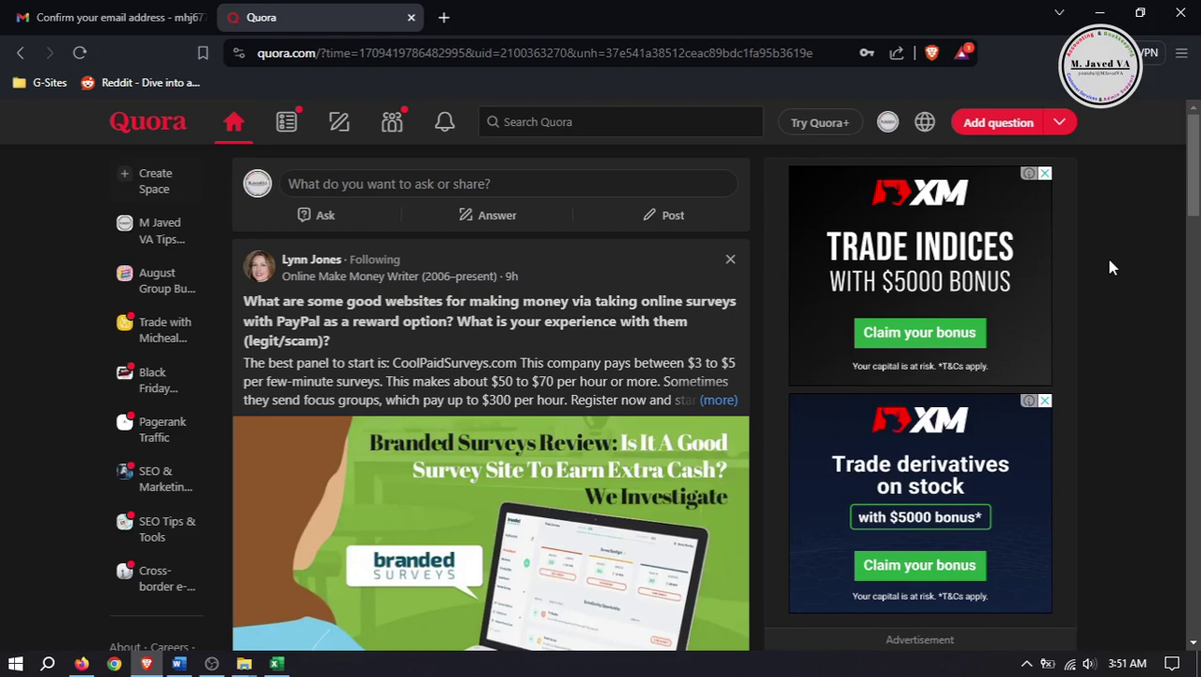
Open the Tips and Tricks space, close the leftover home tab, and scroll its posts.
{"action": "left_click", "coordinate": [164, 233]}
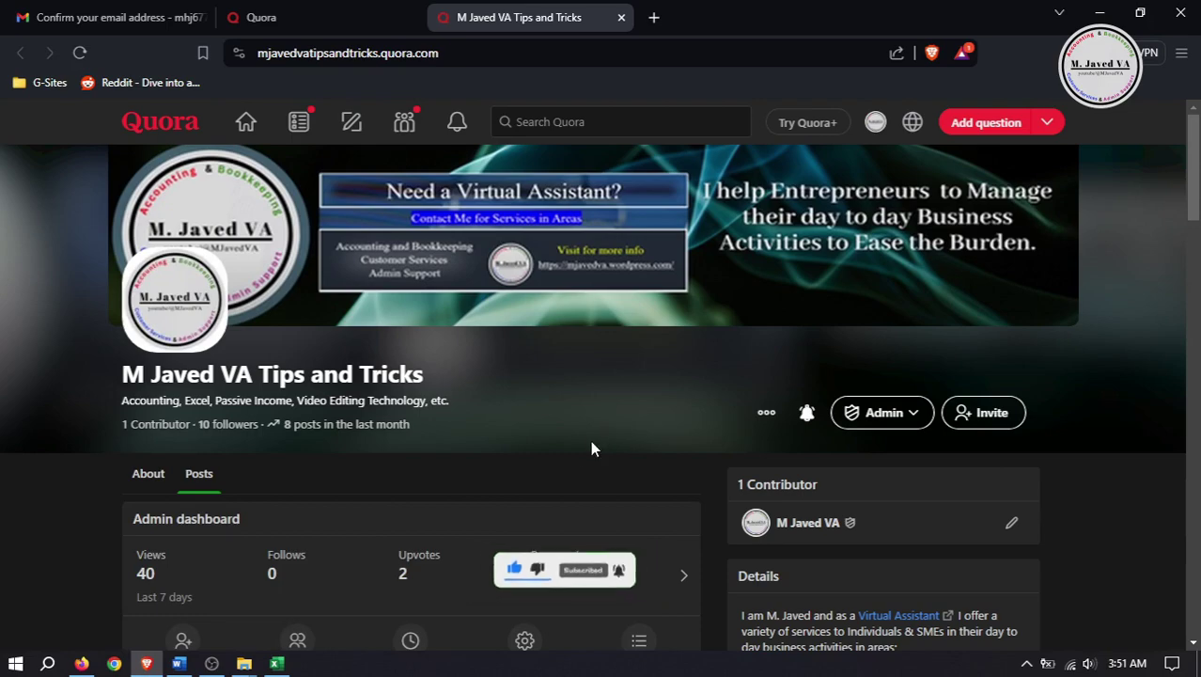
{"action": "left_click", "coordinate": [410, 18]}
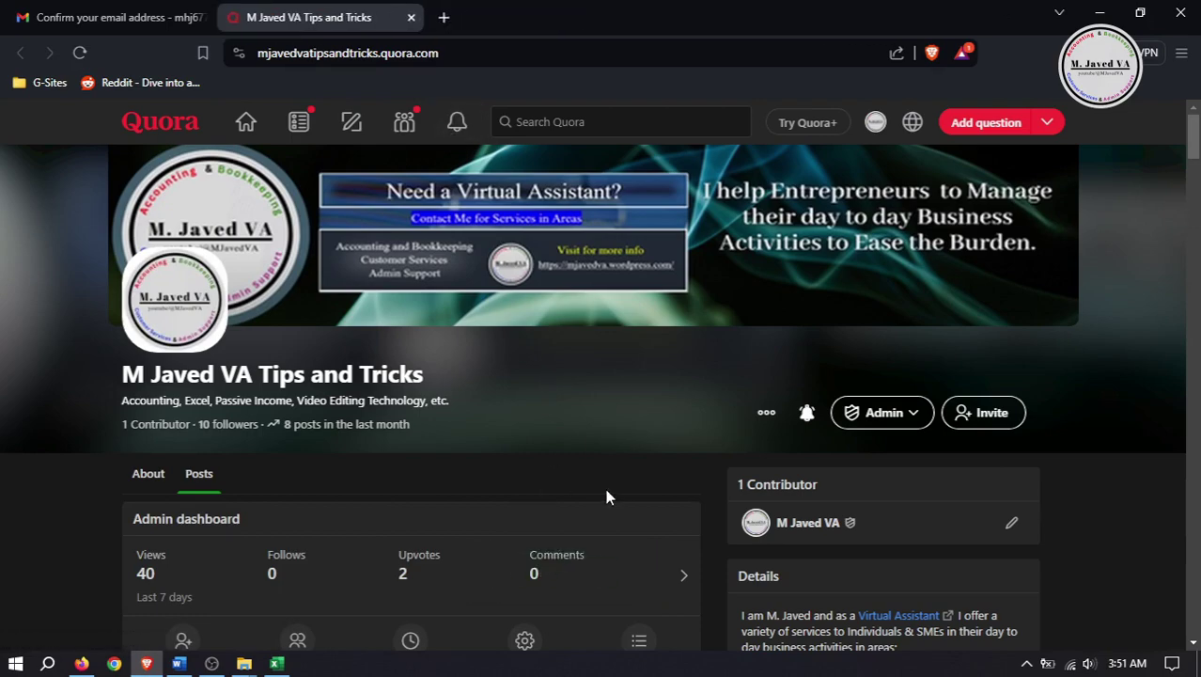
{"action": "left_click", "coordinate": [1186, 212]}
{"action": "scroll", "coordinate": [1186, 211], "scroll_direction": "down", "scroll_amount": 10}
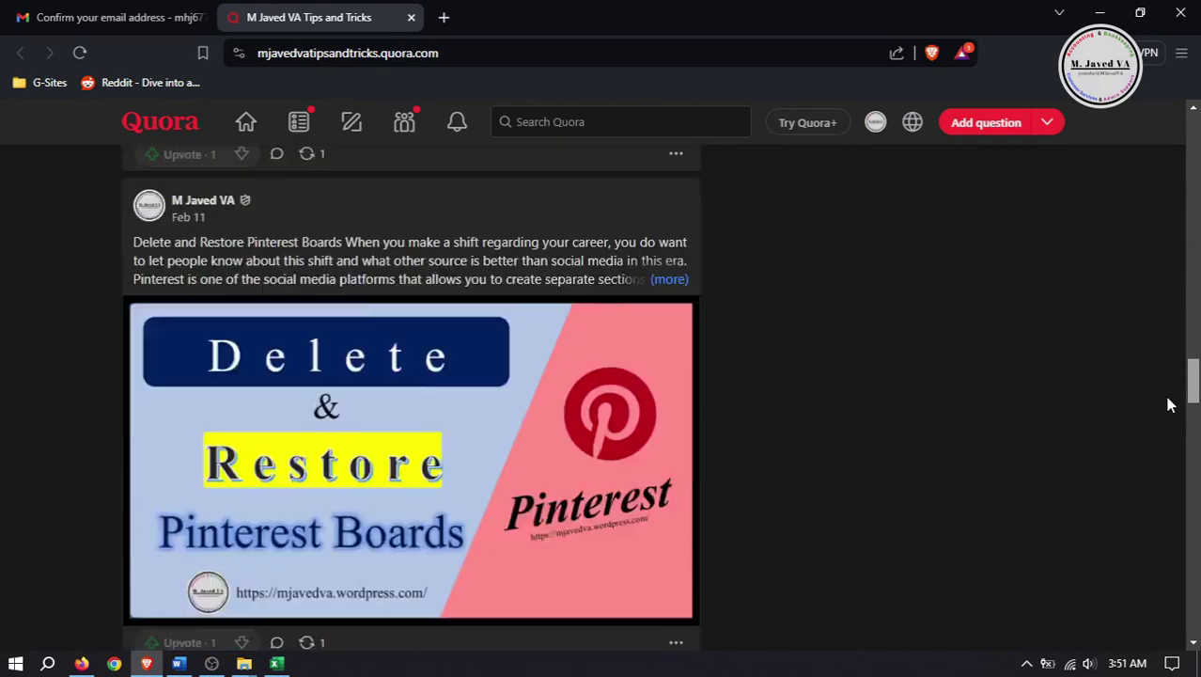
{"action": "scroll", "coordinate": [1187, 211], "scroll_direction": "up", "scroll_amount": 15}
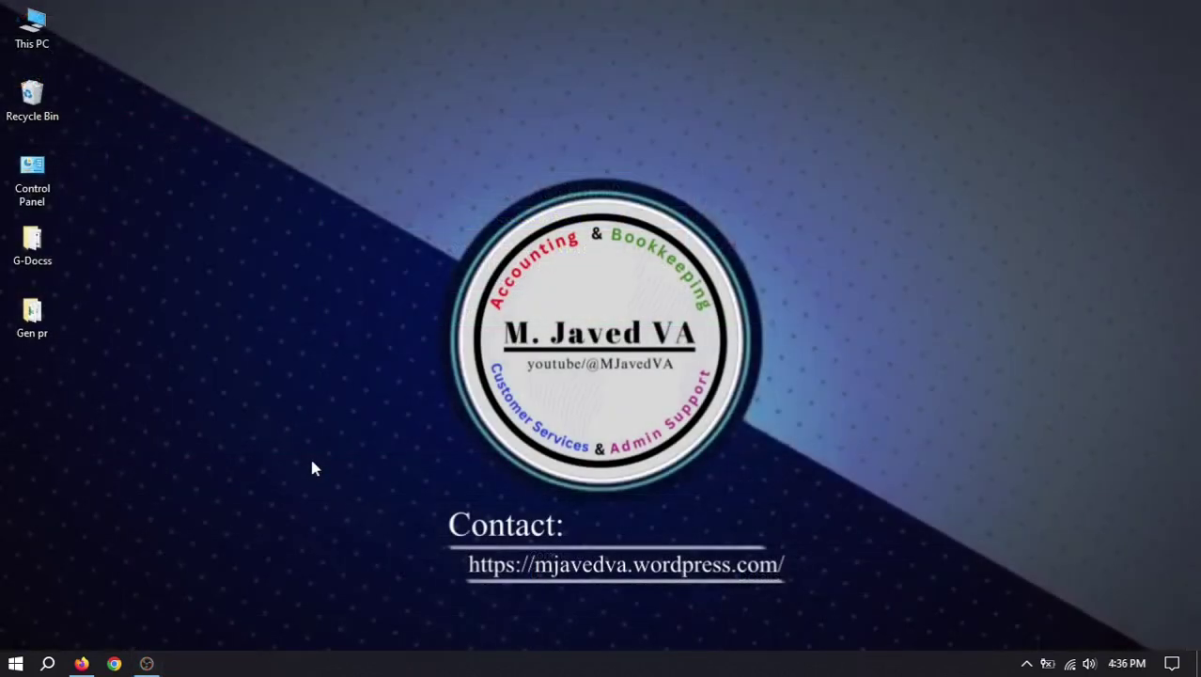